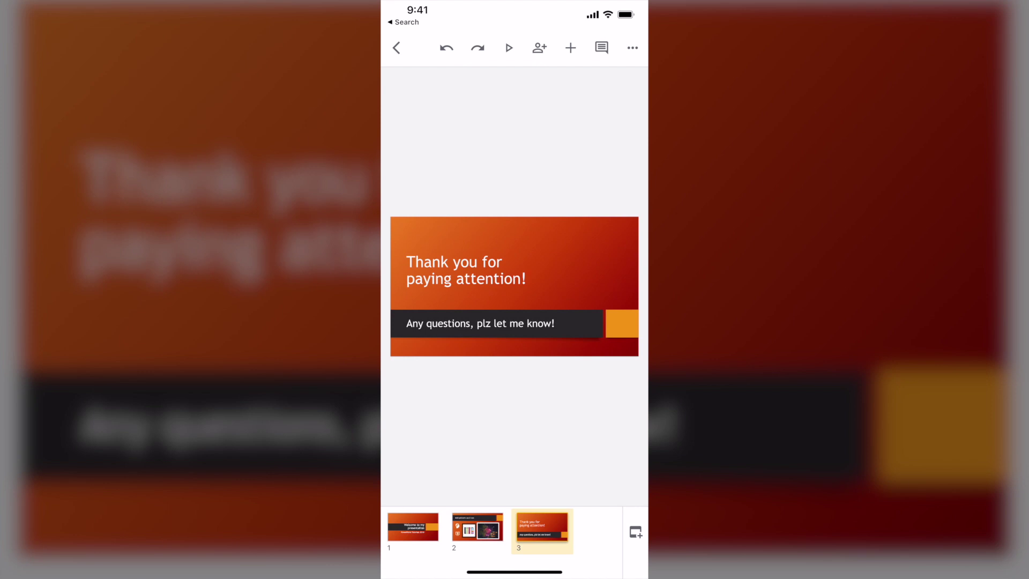
Select the Thank you title box, browse its actions, then open its Format options.
click(466, 270)
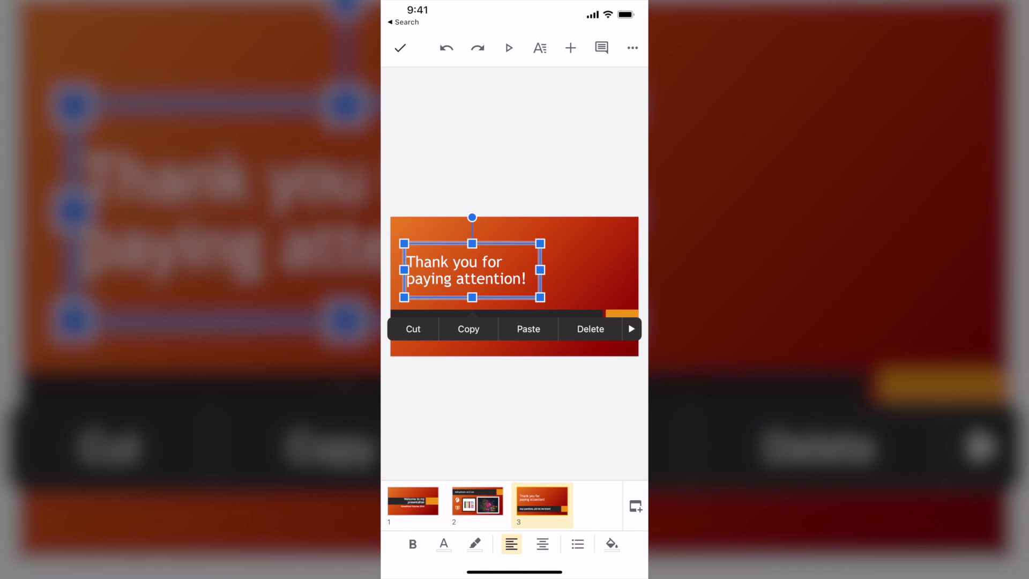
click(631, 329)
click(397, 328)
click(539, 48)
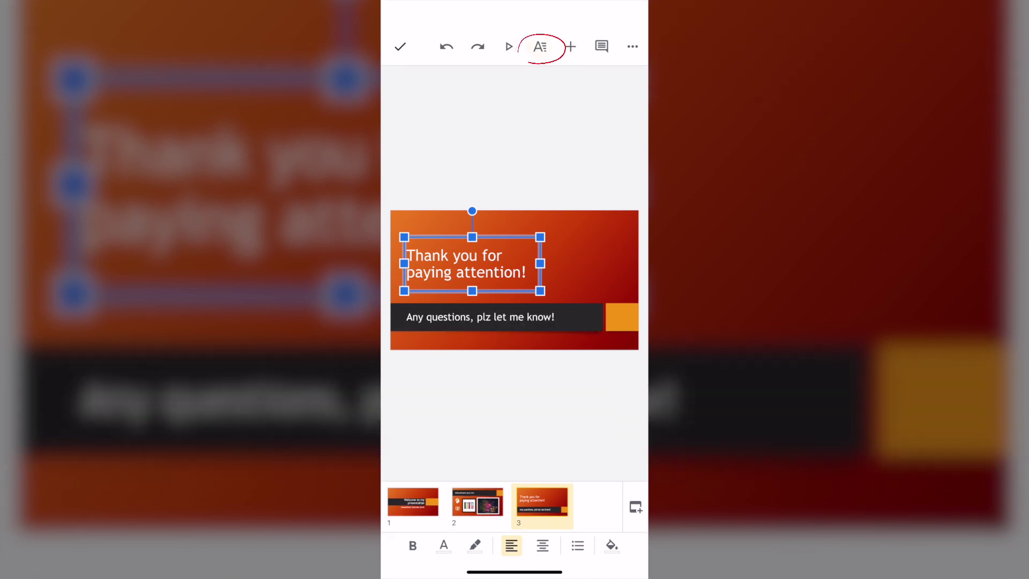
scroll(515, 456, up, 2)
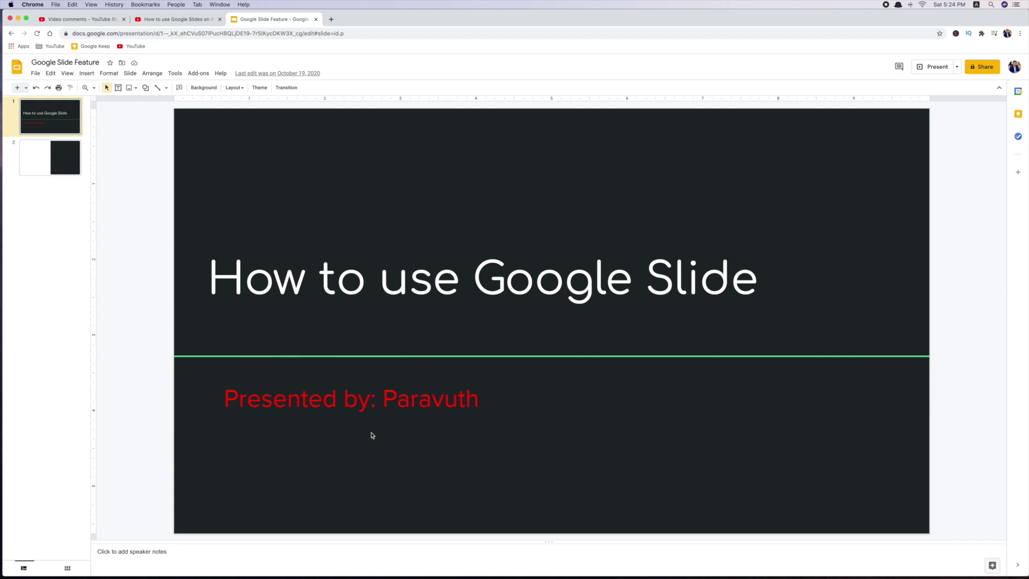
Animate the 'How to use Google Slide' title with Fly in from left.
click(346, 277)
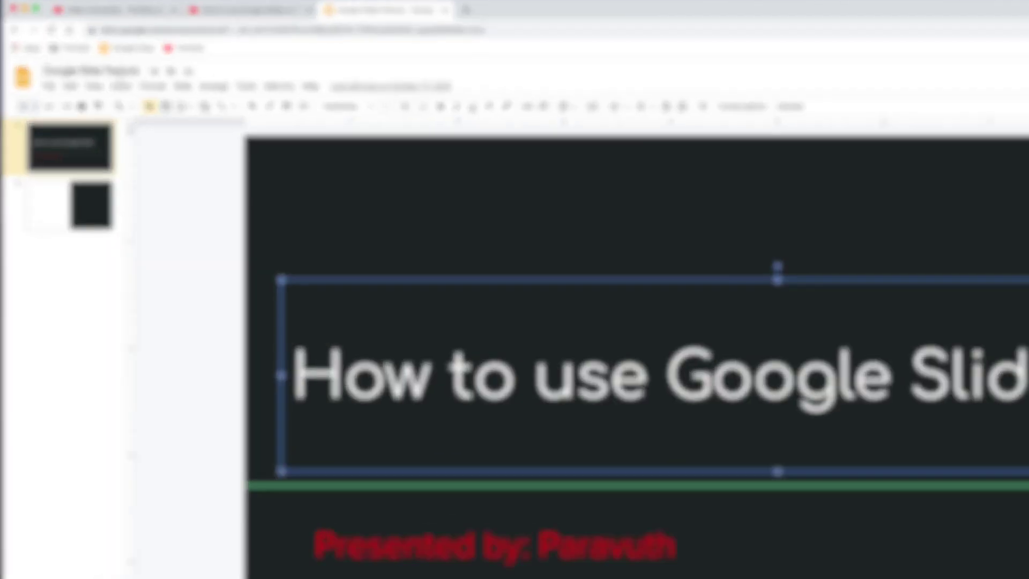
click(86, 73)
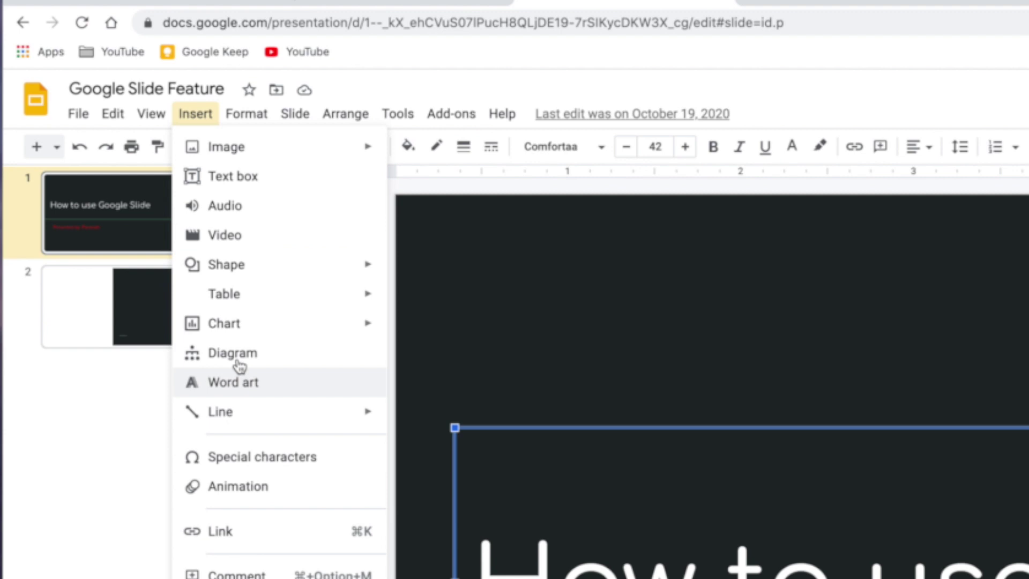
click(242, 488)
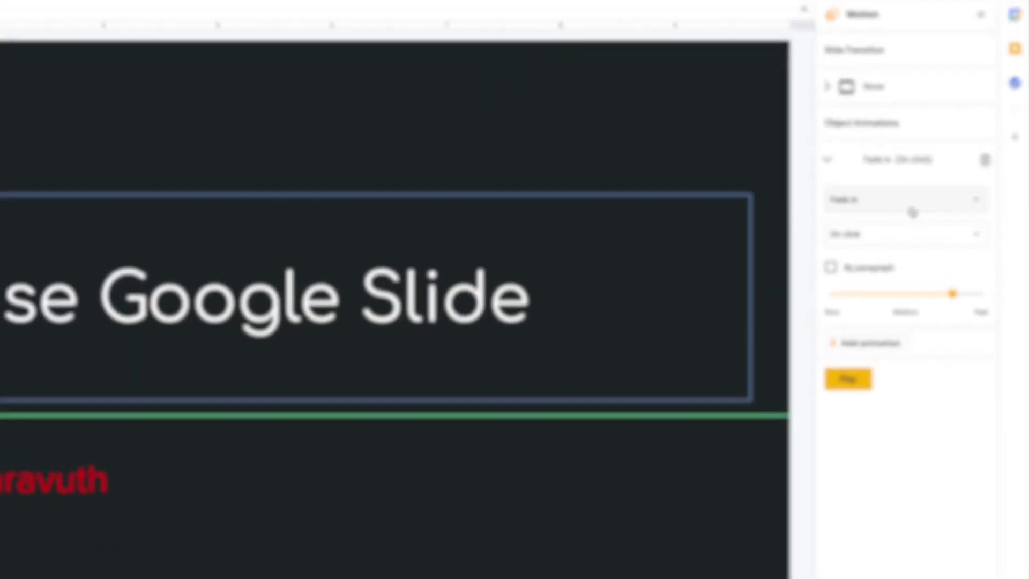
click(954, 214)
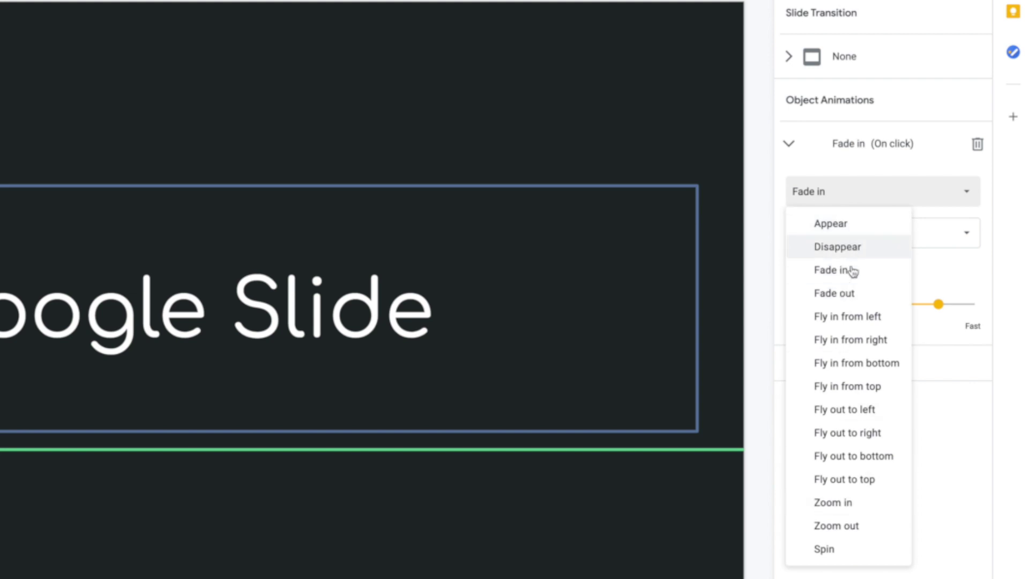
click(850, 270)
click(867, 202)
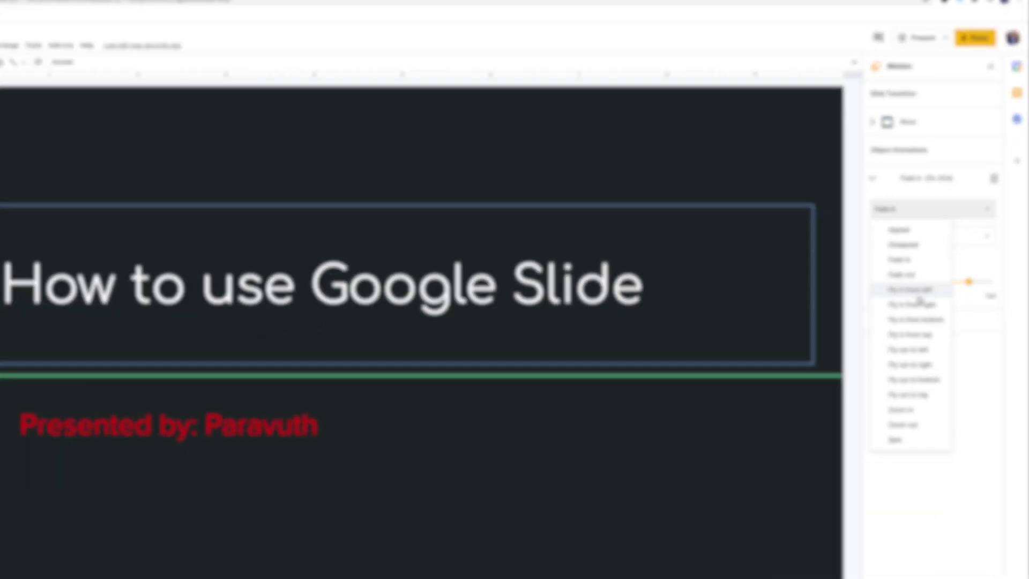
click(861, 328)
key(Escape)
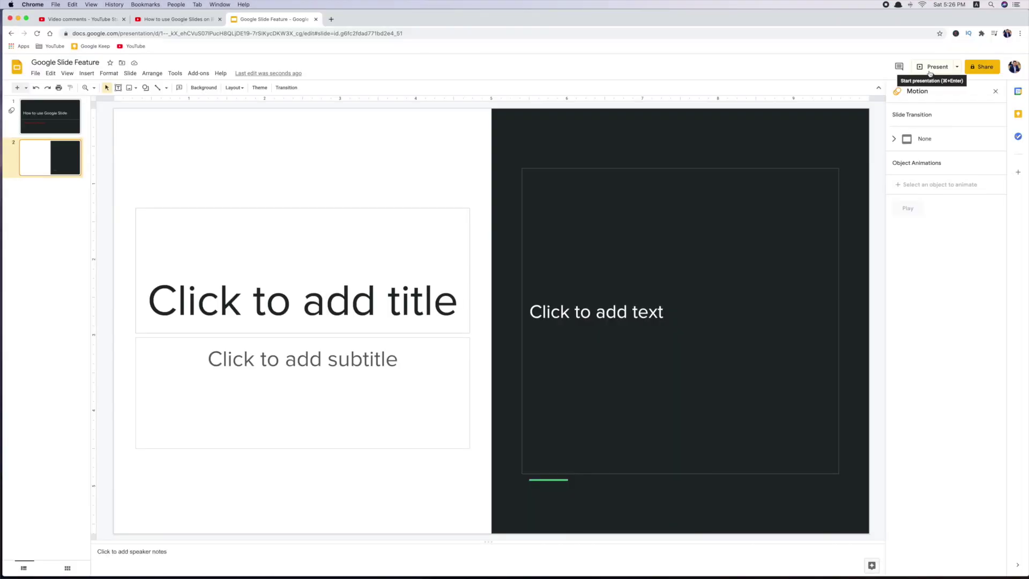
Apply a Cube transition to slide 1 and play the preview.
click(55, 125)
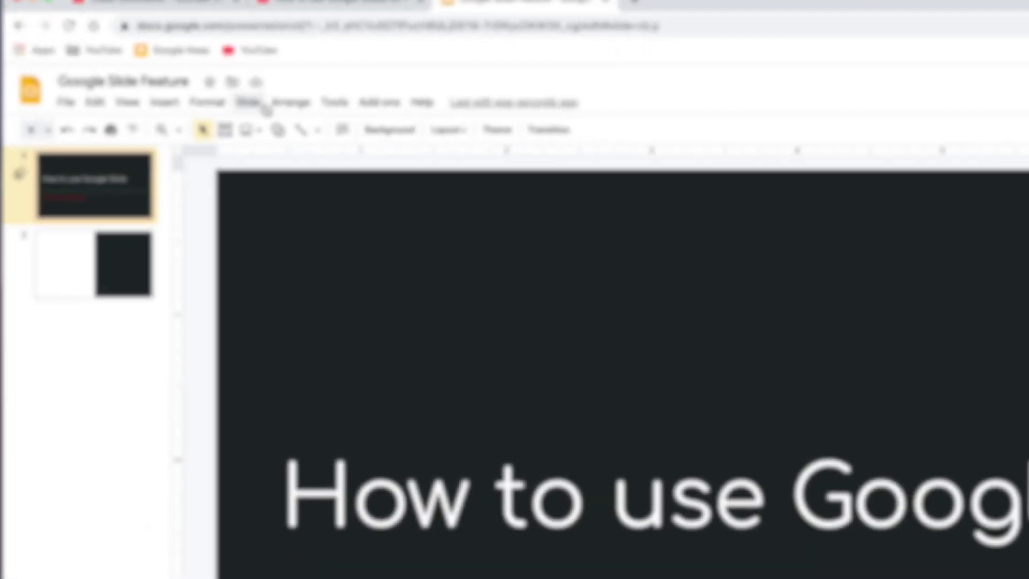
click(137, 75)
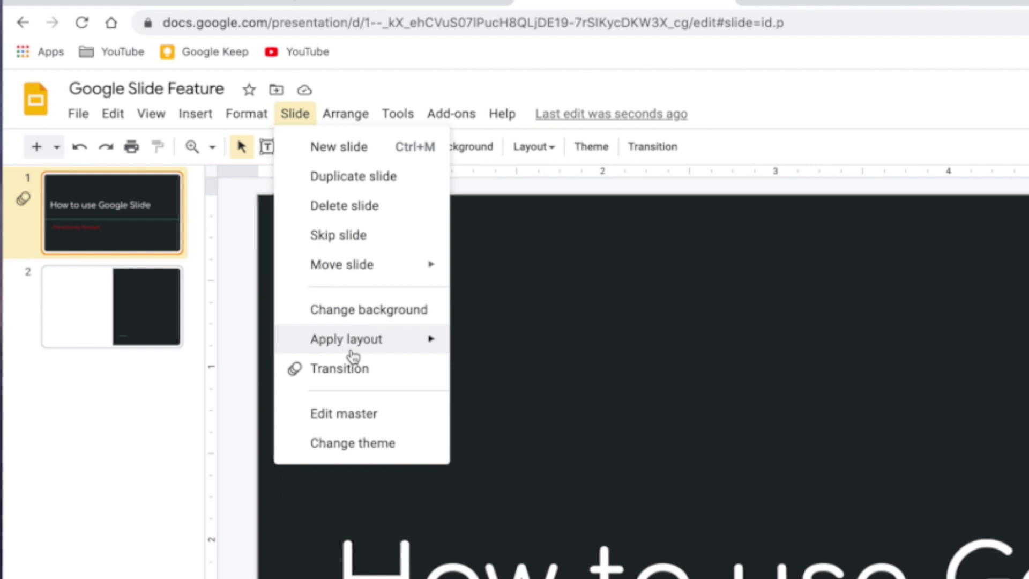
click(339, 372)
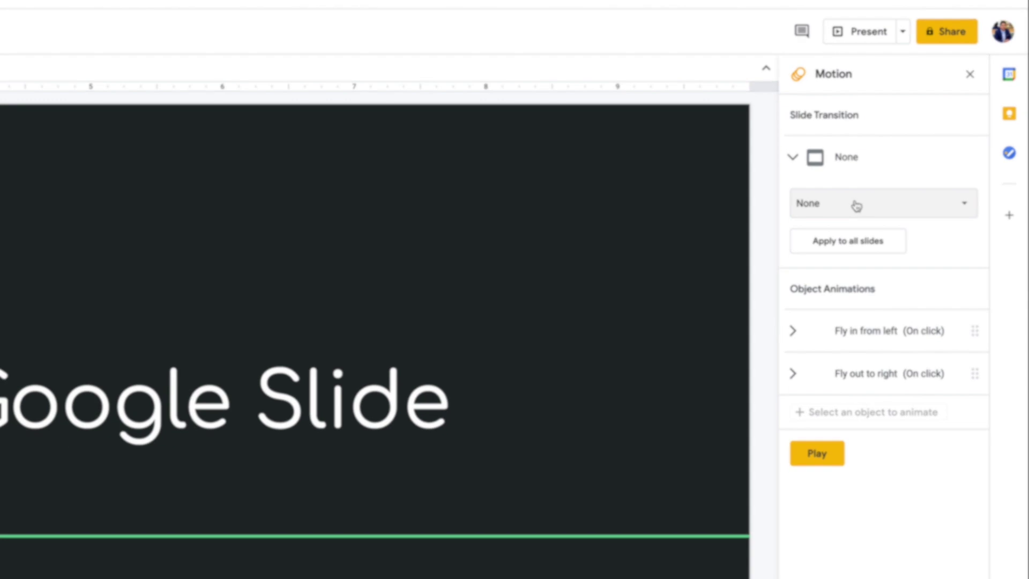
click(857, 206)
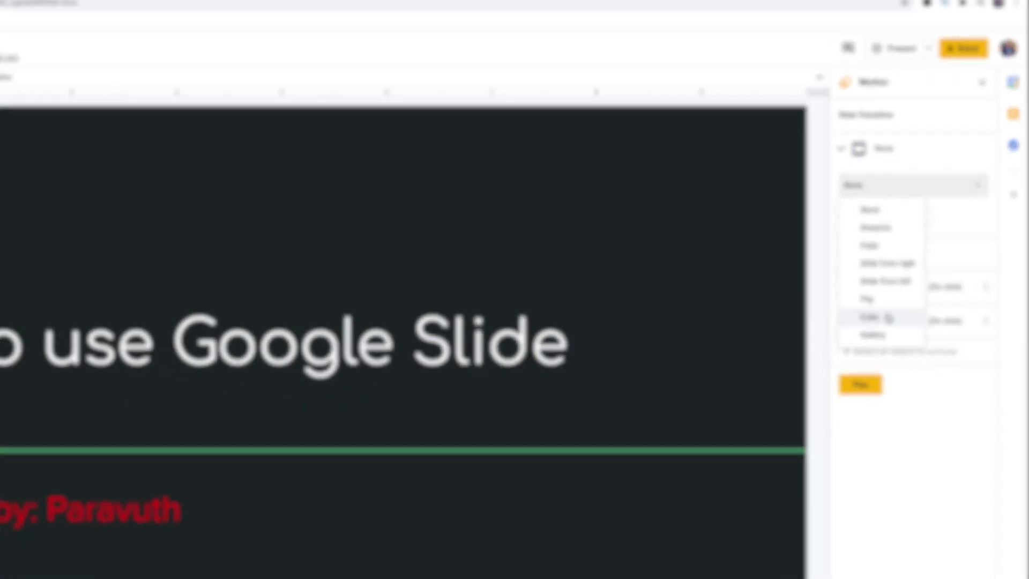
click(883, 317)
click(908, 333)
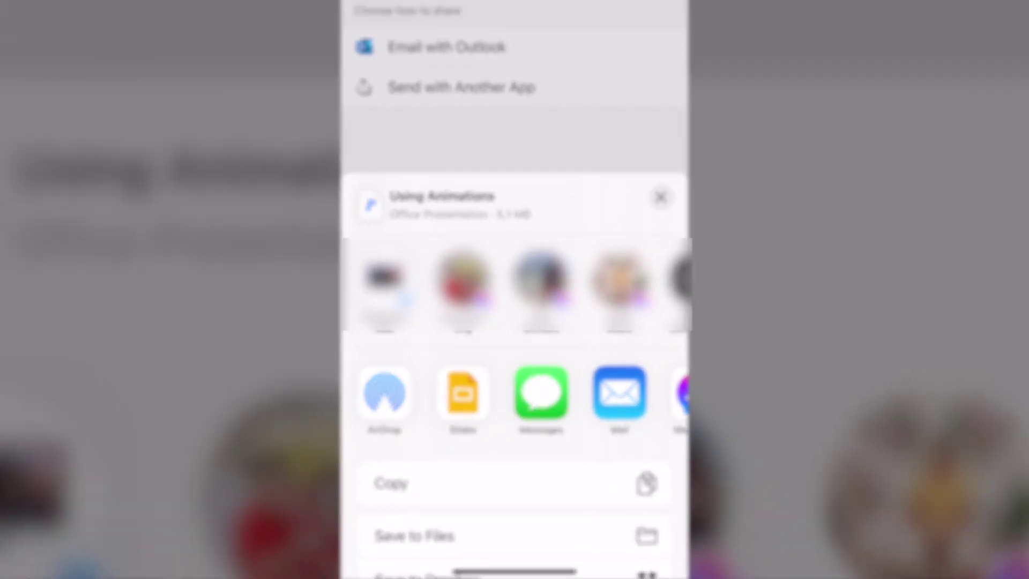
Share the Using Animations presentation to the Google Slides app.
click(462, 395)
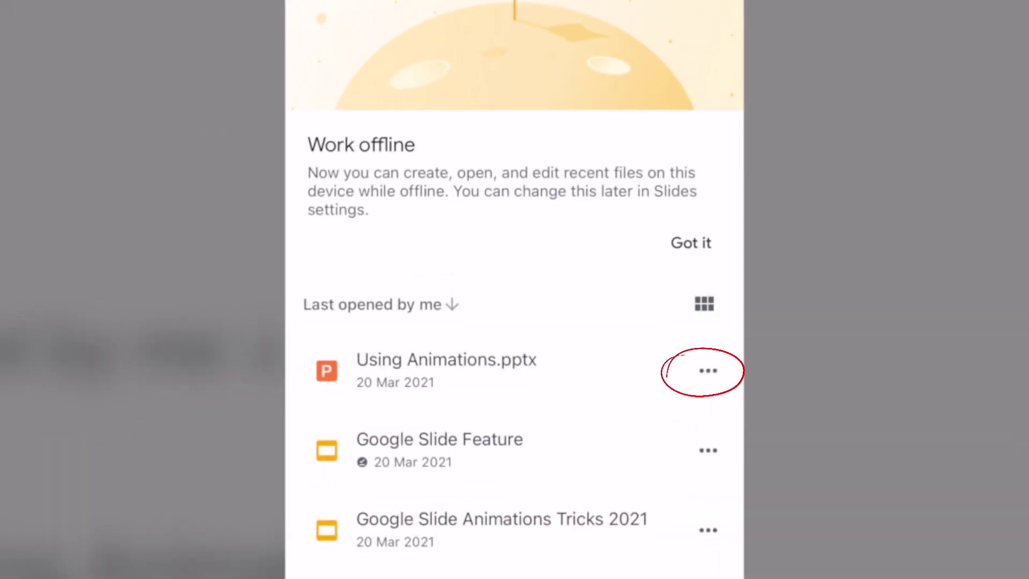
Open Using Animations.pptx and save it as a Google Slides file via Share & export.
click(707, 370)
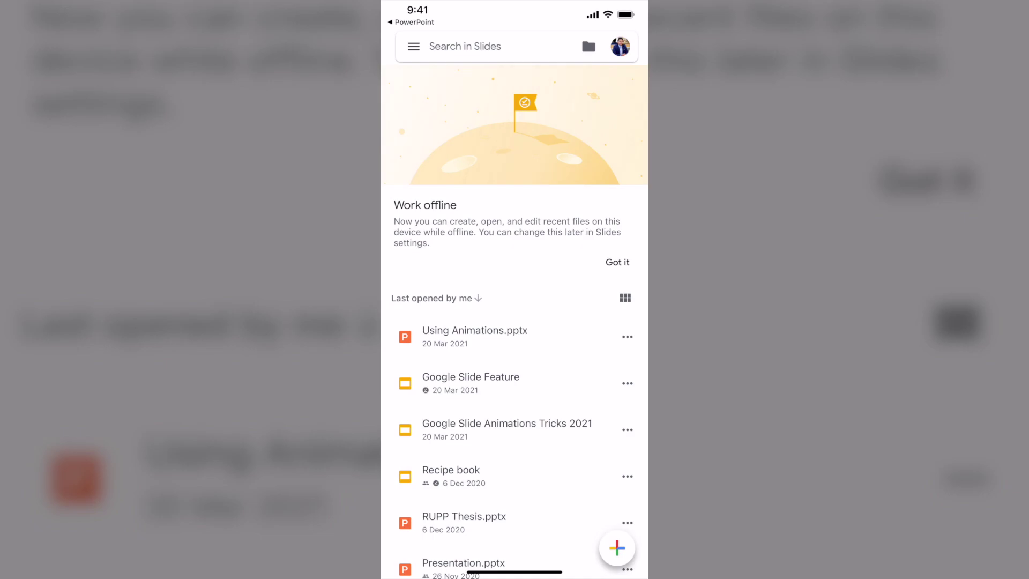
click(475, 336)
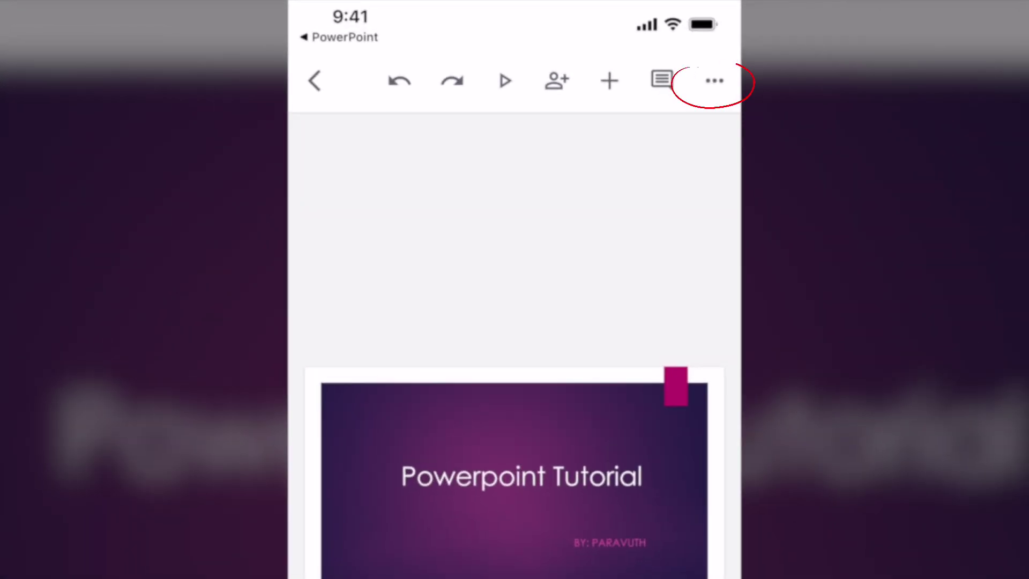
click(710, 78)
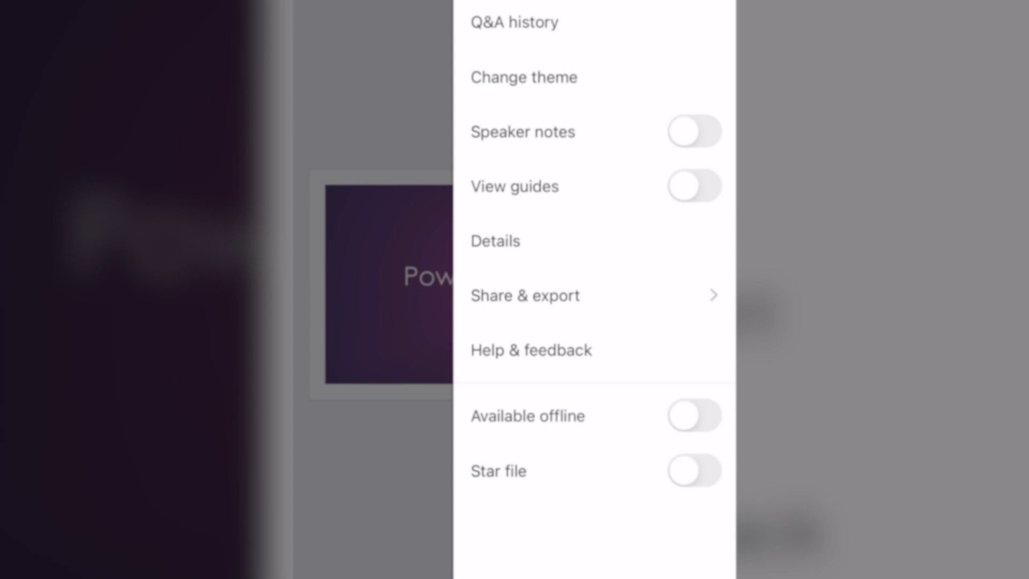
click(521, 292)
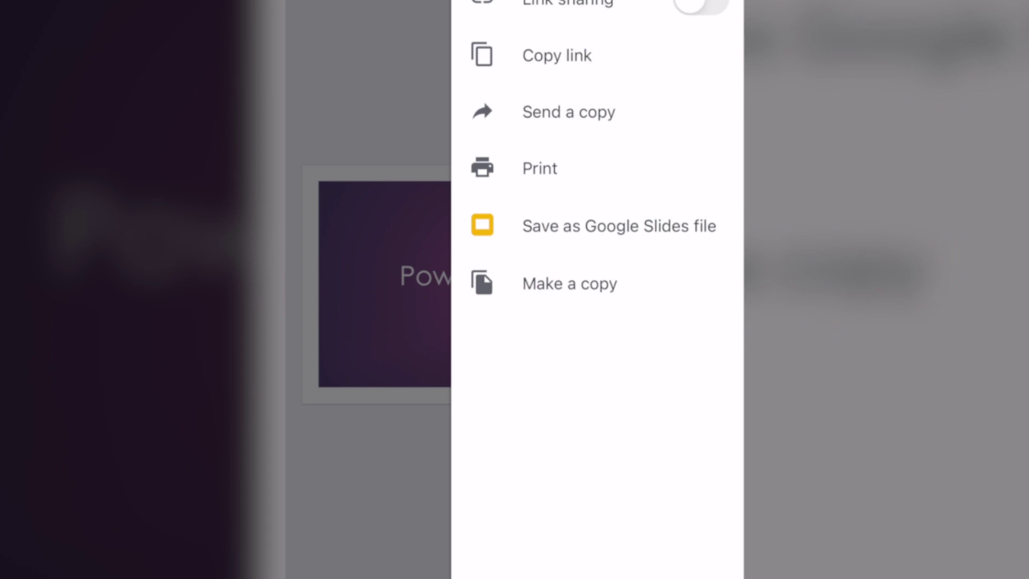
click(619, 226)
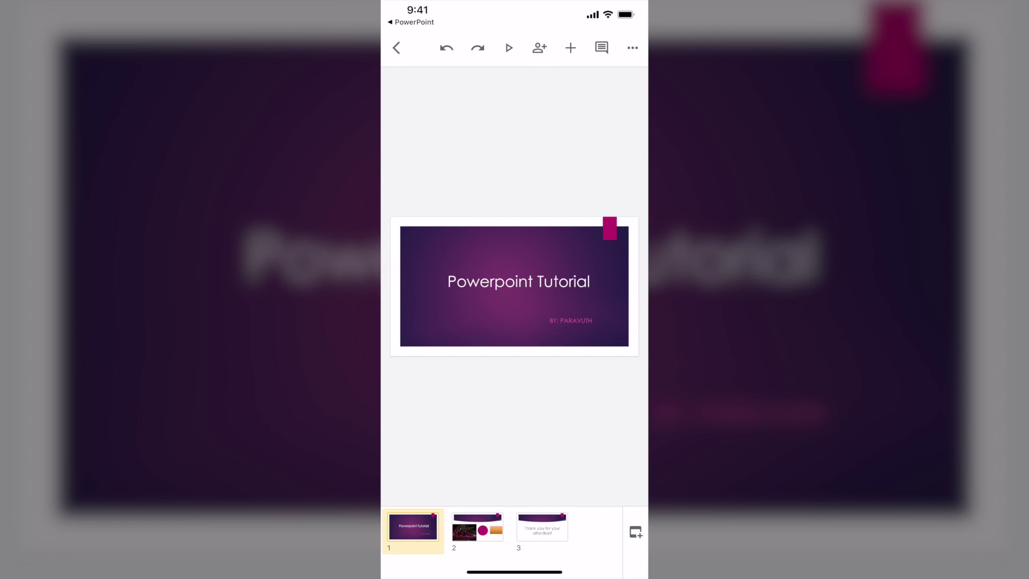
Start presenting the converted Powerpoint Tutorial deck.
click(509, 47)
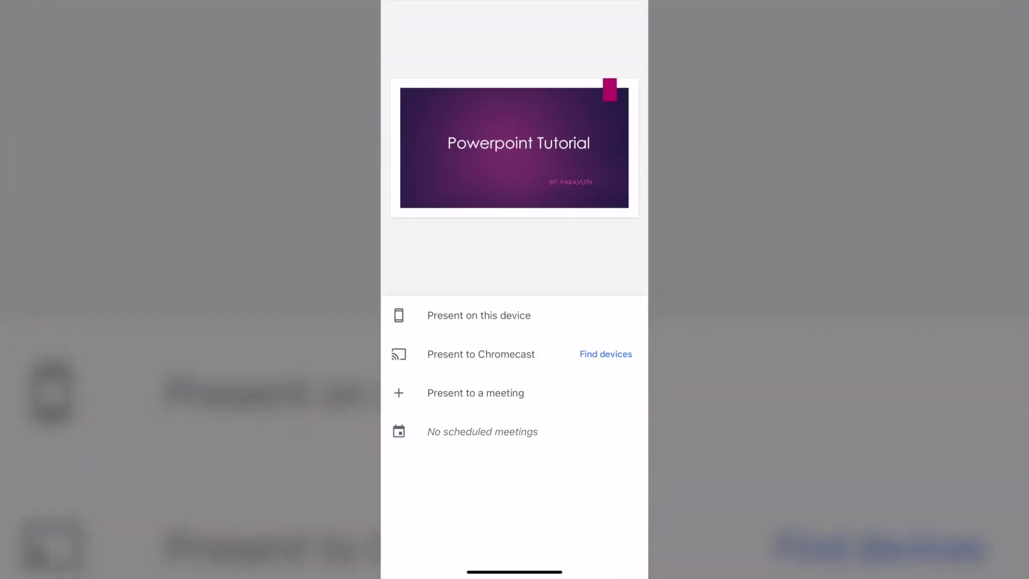